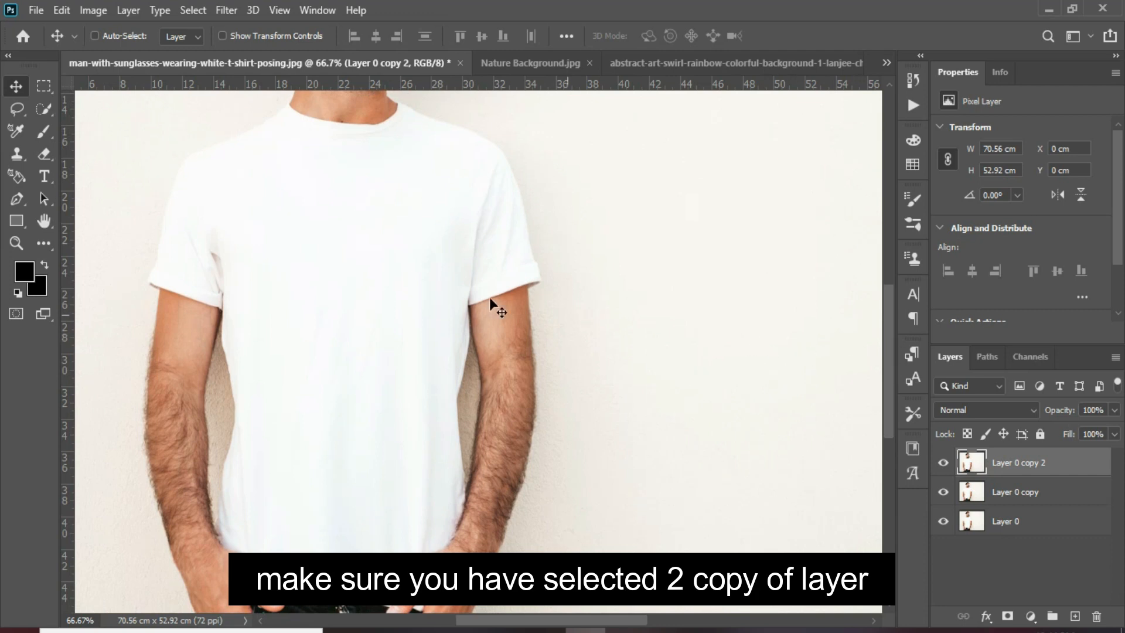
# Start a Pen tool path on Layer 0 copy 2, tracing the T-shirt's neckline from one collar corner to the other.
pyautogui.click(16, 199)
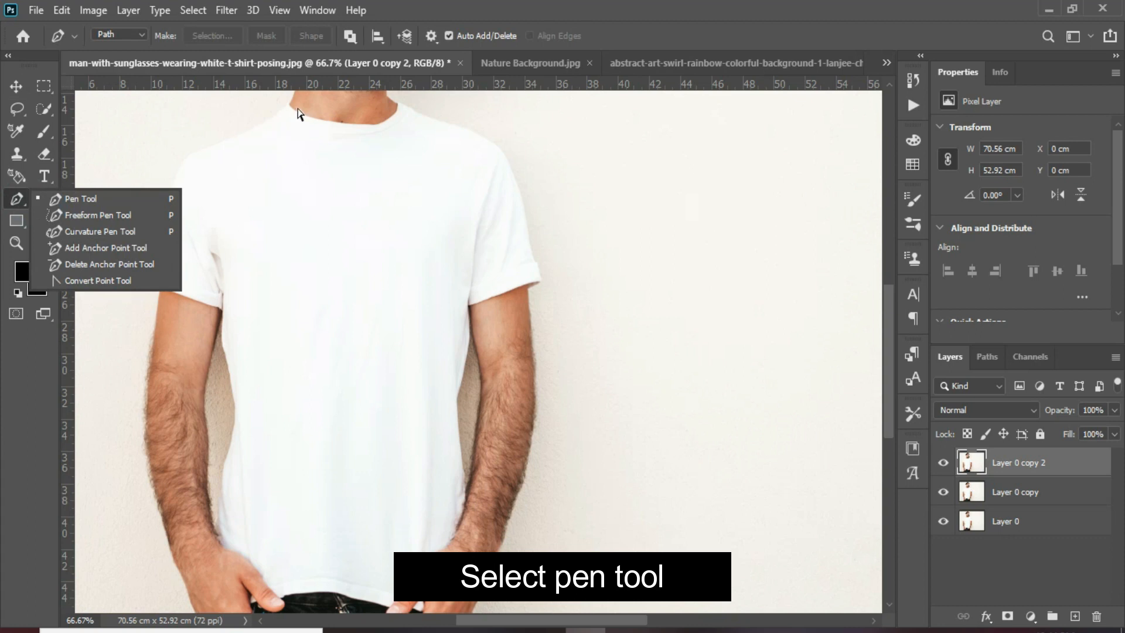
pyautogui.click(298, 109)
pyautogui.scroll(1, 297, 110)
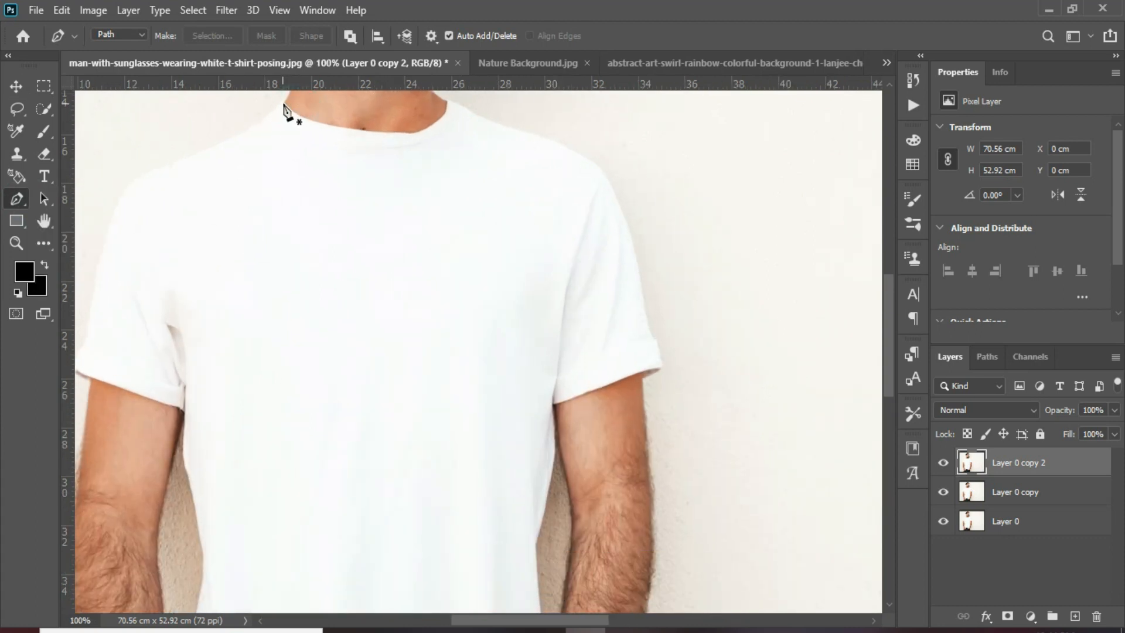
pyautogui.moveTo(283, 103); pyautogui.dragTo(427, 134)
pyautogui.scroll(1, 446, 111)
pyautogui.moveTo(447, 124); pyautogui.dragTo(444, 104)
# Continue the path from the collar over the shoulder nearer the blank wall and down the outer sleeve edge to its cuff corner.
pyautogui.moveTo(463, 130); pyautogui.dragTo(471, 134)
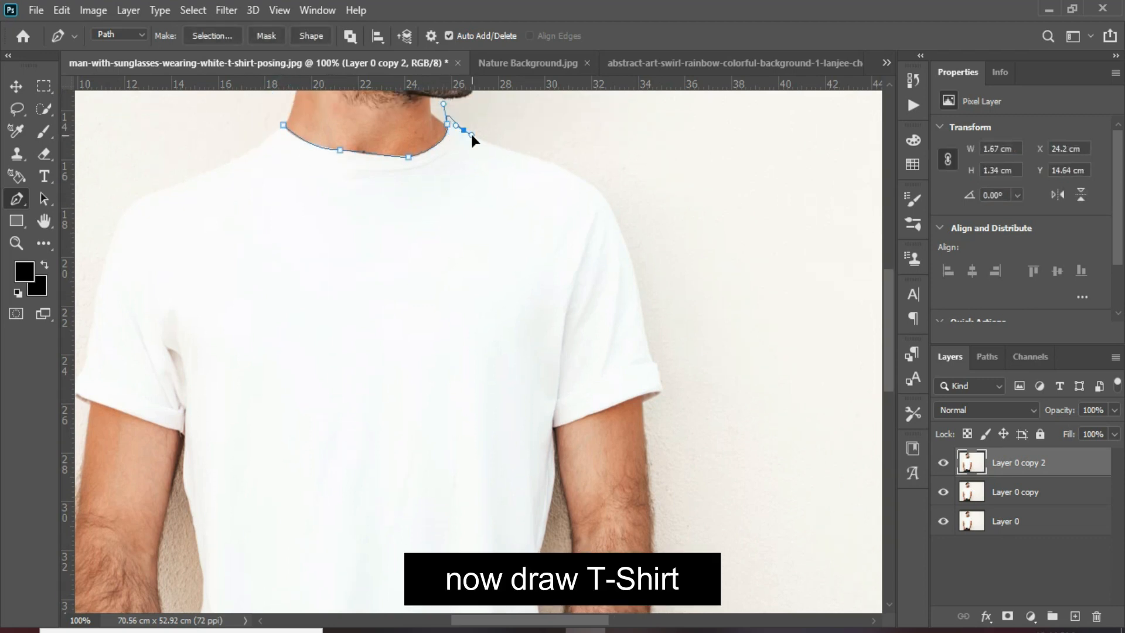
pyautogui.keyDown('alt'); pyautogui.click(492, 145); pyautogui.keyUp('alt')
pyautogui.moveTo(590, 185); pyautogui.dragTo(599, 195)
pyautogui.moveTo(647, 346); pyautogui.dragTo(623, 409)
pyautogui.hotkey('ctrl', 'z')
pyautogui.moveTo(620, 230); pyautogui.dragTo(623, 255)
pyautogui.keyDown('alt'); pyautogui.click(620, 230); pyautogui.keyUp('alt')
pyautogui.moveTo(644, 316); pyautogui.dragTo(647, 346)
pyautogui.moveTo(654, 364); pyautogui.dragTo(665, 379)
pyautogui.click(663, 390)
pyautogui.click(659, 394)
# Trace the path along that sleeve's hem to the armpit and down the adjoining side of the T-shirt.
pyautogui.moveTo(597, 413); pyautogui.dragTo(562, 469)
pyautogui.keyDown('alt'); pyautogui.click(597, 413); pyautogui.keyUp('alt')
pyautogui.click(555, 431)
pyautogui.keyDown('alt'); pyautogui.click(556, 455); pyautogui.keyUp('alt')
pyautogui.scroll(-8, 633, 352)
pyautogui.moveTo(537, 366); pyautogui.dragTo(520, 418)
pyautogui.keyDown('alt'); pyautogui.click(537, 366); pyautogui.keyUp('alt')
pyautogui.moveTo(548, 480); pyautogui.dragTo(545, 540)
pyautogui.keyDown('alt'); pyautogui.click(548, 480); pyautogui.keyUp('alt')
pyautogui.keyDown('alt'); pyautogui.click(547, 525); pyautogui.keyUp('alt')
pyautogui.scroll(-9, 548, 528)
# Continue the path around the hand at the pocket and along the T-shirt's bottom hem above the jeans.
pyautogui.moveTo(524, 366); pyautogui.dragTo(458, 440)
pyautogui.keyDown('alt'); pyautogui.click(523, 366); pyautogui.keyUp('alt')
pyautogui.keyDown('alt'); pyautogui.click(501, 381); pyautogui.keyUp('alt')
pyautogui.keyDown('alt'); pyautogui.click(472, 416); pyautogui.keyUp('alt')
pyautogui.moveTo(434, 464); pyautogui.dragTo(407, 495)
pyautogui.keyDown('alt'); pyautogui.click(434, 464); pyautogui.keyUp('alt')
pyautogui.click(386, 448)
pyautogui.click(354, 439)
pyautogui.click(269, 446)
# Trace the path past the other hand and up the opposite side of the T-shirt to the armpit.
pyautogui.moveTo(247, 421); pyautogui.dragTo(237, 409)
pyautogui.keyDown('alt'); pyautogui.click(181, 365); pyautogui.keyUp('alt')
pyautogui.scroll(9, 182, 365)
pyautogui.moveTo(177, 556); pyautogui.dragTo(178, 542)
pyautogui.moveTo(181, 519); pyautogui.dragTo(185, 498)
pyautogui.moveTo(191, 458); pyautogui.dragTo(199, 440)
pyautogui.moveTo(201, 369); pyautogui.dragTo(195, 329)
pyautogui.moveTo(184, 285); pyautogui.dragTo(175, 253)
pyautogui.keyDown('alt'); pyautogui.click(184, 285); pyautogui.keyUp('alt')
# Trace the path around the second sleeve, along its hem and up its outer edge toward the shoulder.
pyautogui.scroll(5, 457, 322)
pyautogui.click(311, 350)
pyautogui.moveTo(214, 317); pyautogui.dragTo(231, 273)
pyautogui.click(208, 315)
pyautogui.moveTo(241, 180); pyautogui.dragTo(253, 156)
pyautogui.scroll(9, 242, 180)
# Trace the remaining shoulder up to the collar and close the T-shirt path at its starting point.
pyautogui.moveTo(323, 316); pyautogui.dragTo(405, 297)
pyautogui.keyDown('alt'); pyautogui.click(323, 317); pyautogui.keyUp('alt')
pyautogui.moveTo(384, 288); pyautogui.dragTo(440, 235)
pyautogui.keyDown('alt'); pyautogui.click(384, 288); pyautogui.keyUp('alt')
pyautogui.hotkey('ctrl', 'z')
pyautogui.click(410, 265)
pyautogui.click(417, 261)
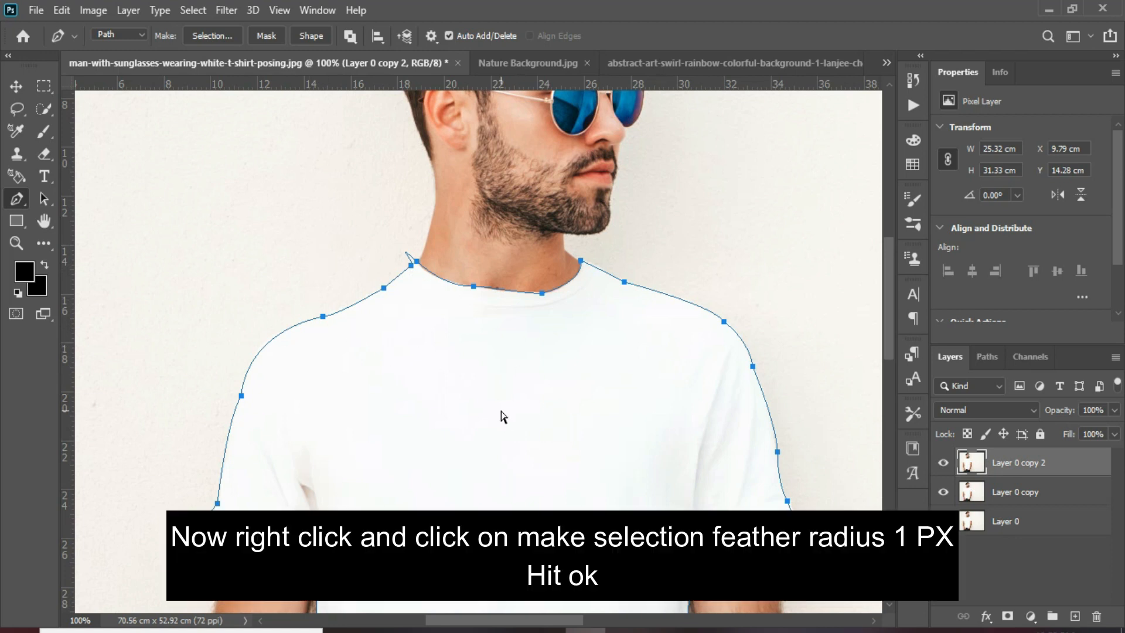
# Convert the T-shirt path into a new selection with a feather radius of 1 pixel.
pyautogui.click(502, 412)
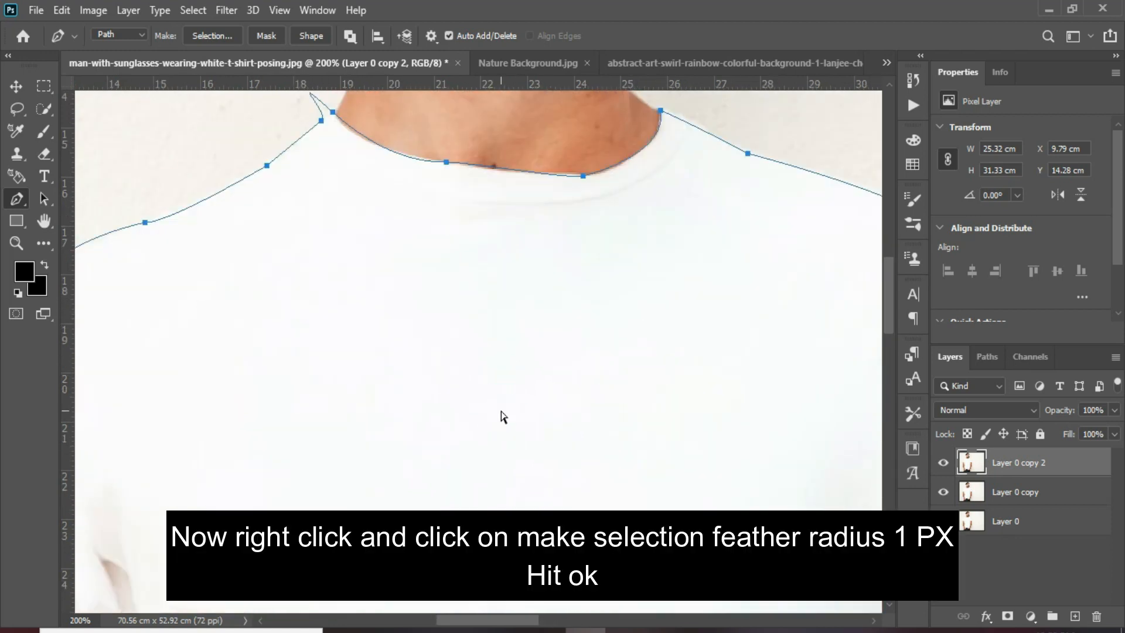
pyautogui.hotkey('ctrl', '0')
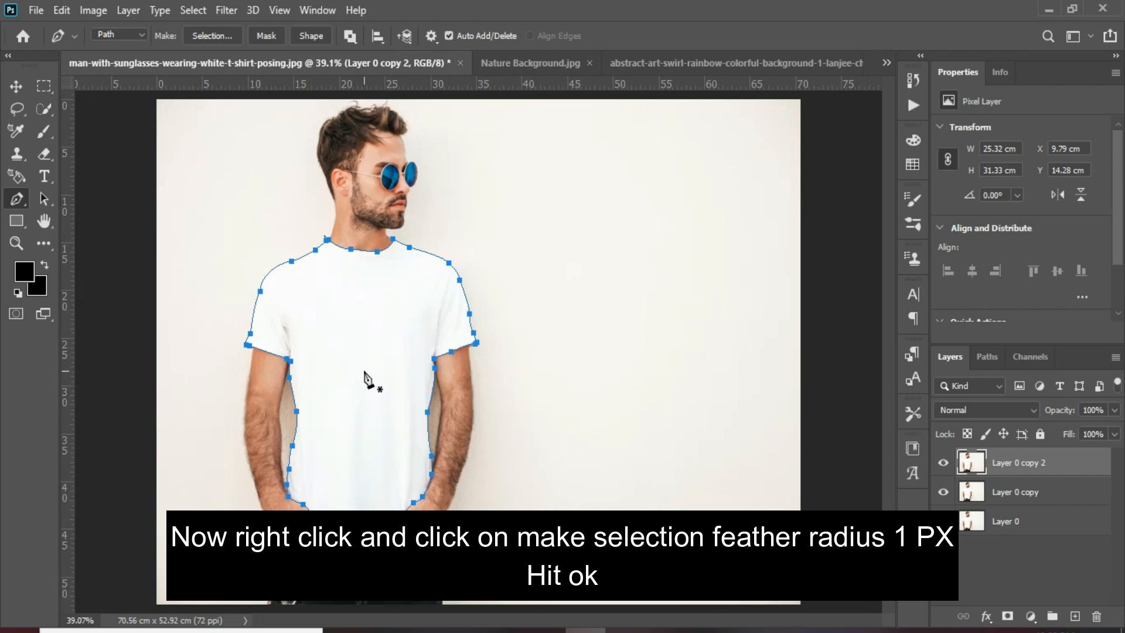
pyautogui.rightClick(320, 300)
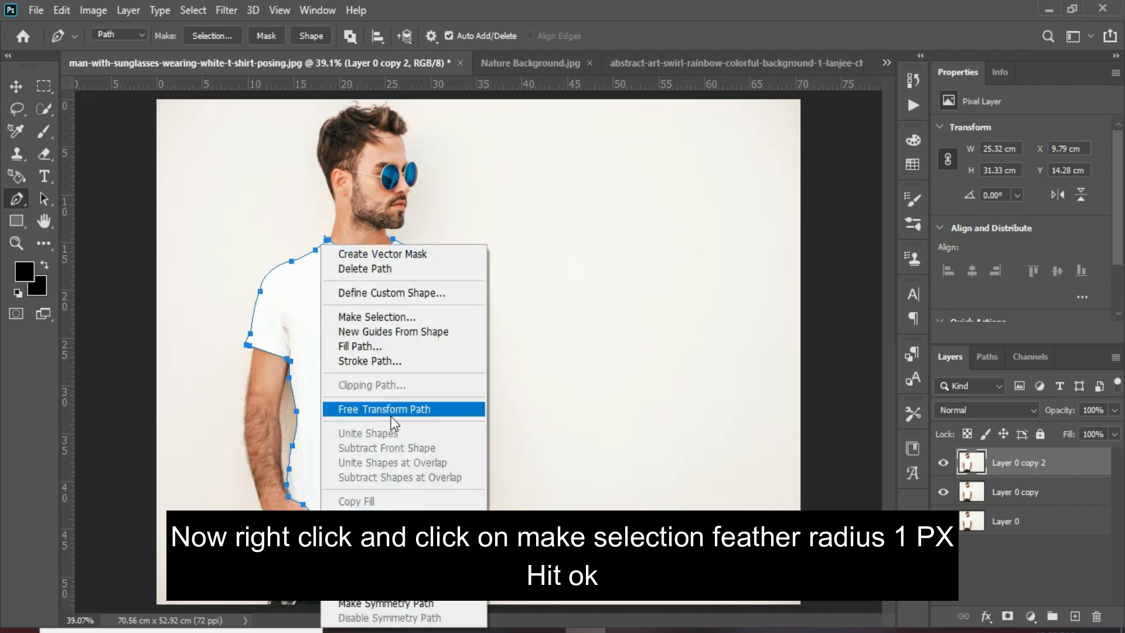
pyautogui.click(387, 317)
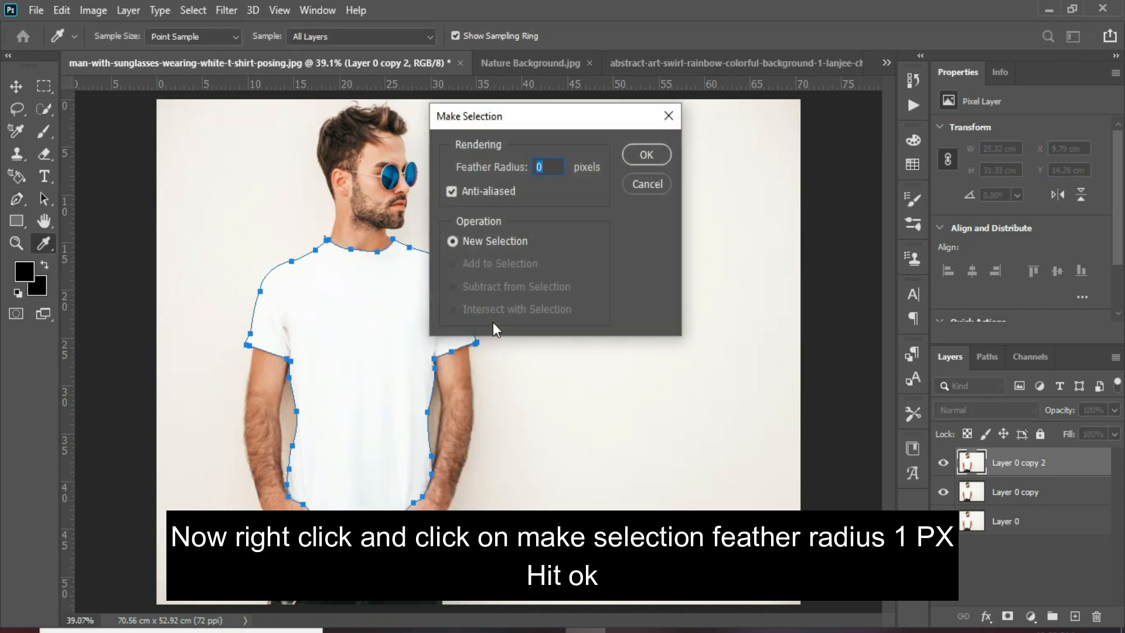
pyautogui.write('1')
pyautogui.press('Return')
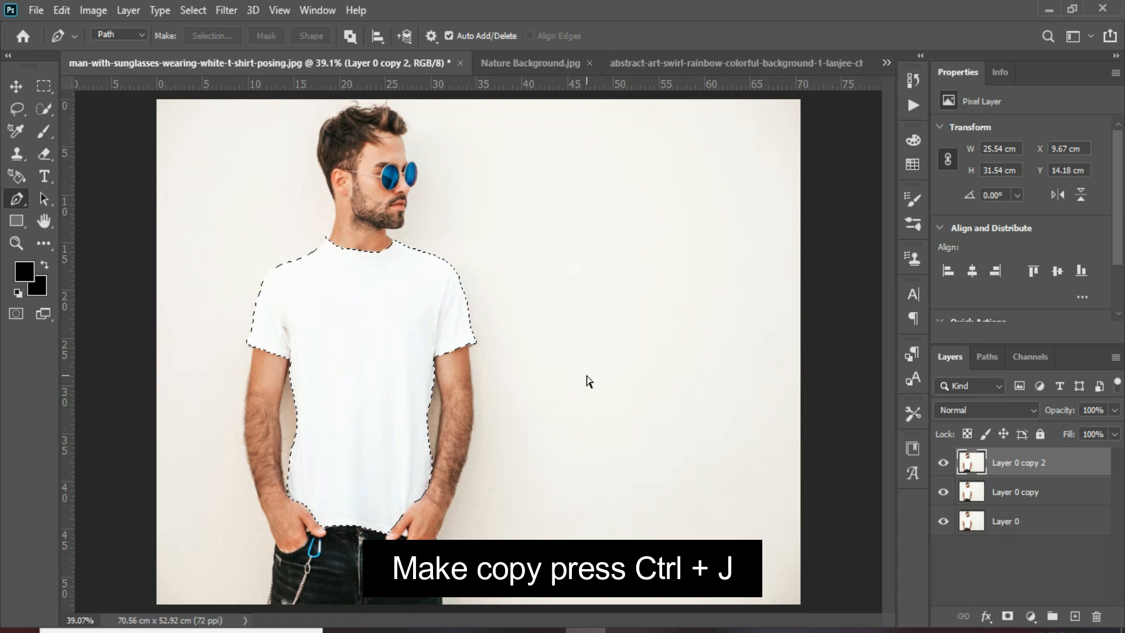
# Copy the selected T-shirt to a new layer and hide the three photo layers beneath it.
pyautogui.hotkey('ctrl', 'j')
pyautogui.click(944, 493)
pyautogui.click(943, 521)
pyautogui.click(943, 550)
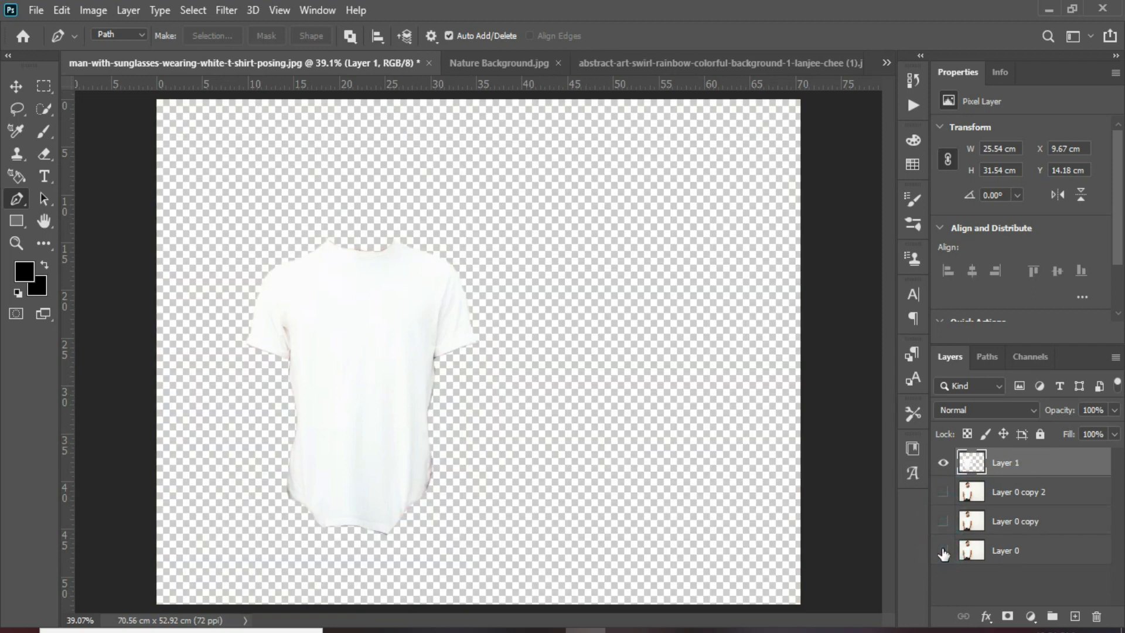
# Erase the stray tip at the cut-out T-shirt's collar and show the three photo layers again.
pyautogui.moveTo(311, 236); pyautogui.dragTo(364, 314)
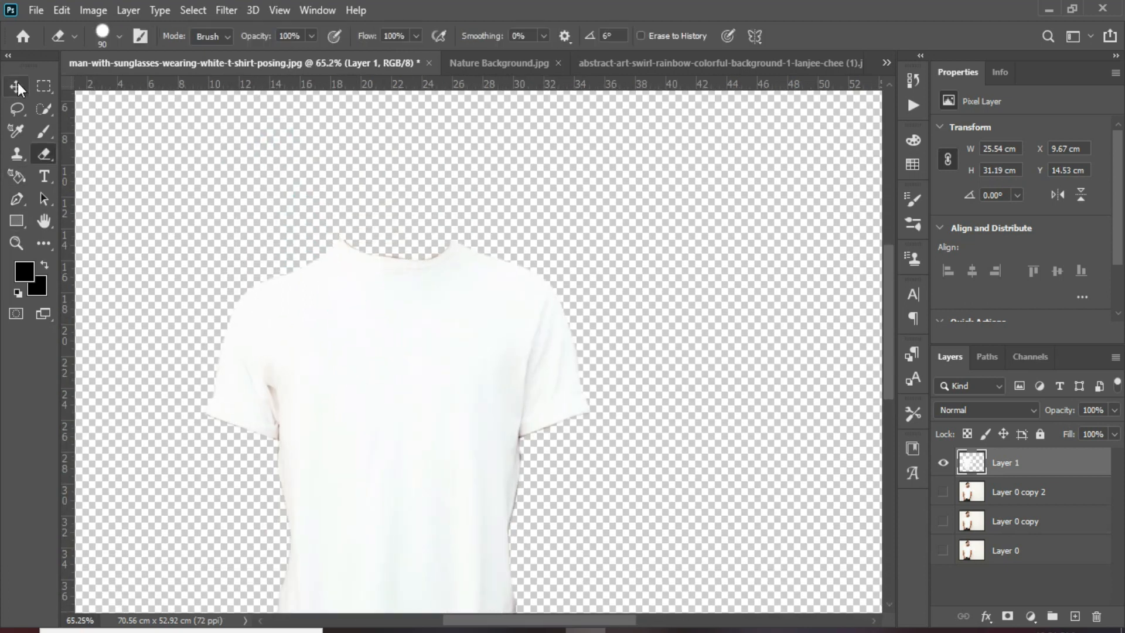
pyautogui.click(23, 85)
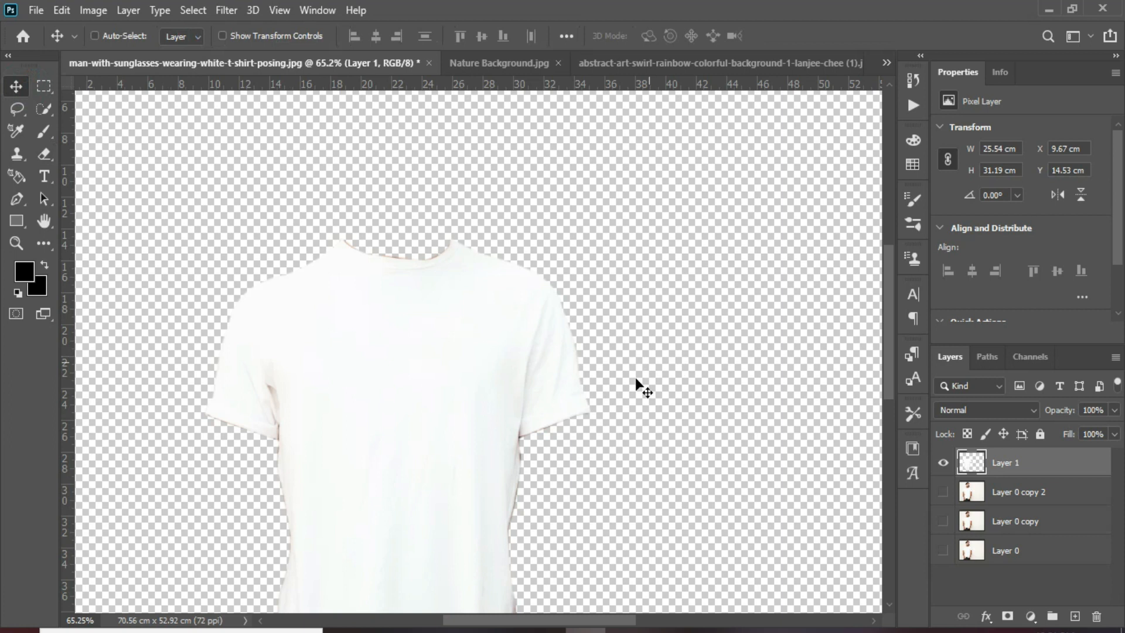
pyautogui.click(943, 492)
pyautogui.click(944, 521)
pyautogui.click(943, 551)
# Delete Layer 0 copy 2 and duplicate the cut-out T-shirt layer, Layer 1.
pyautogui.moveTo(1022, 494); pyautogui.dragTo(1100, 617)
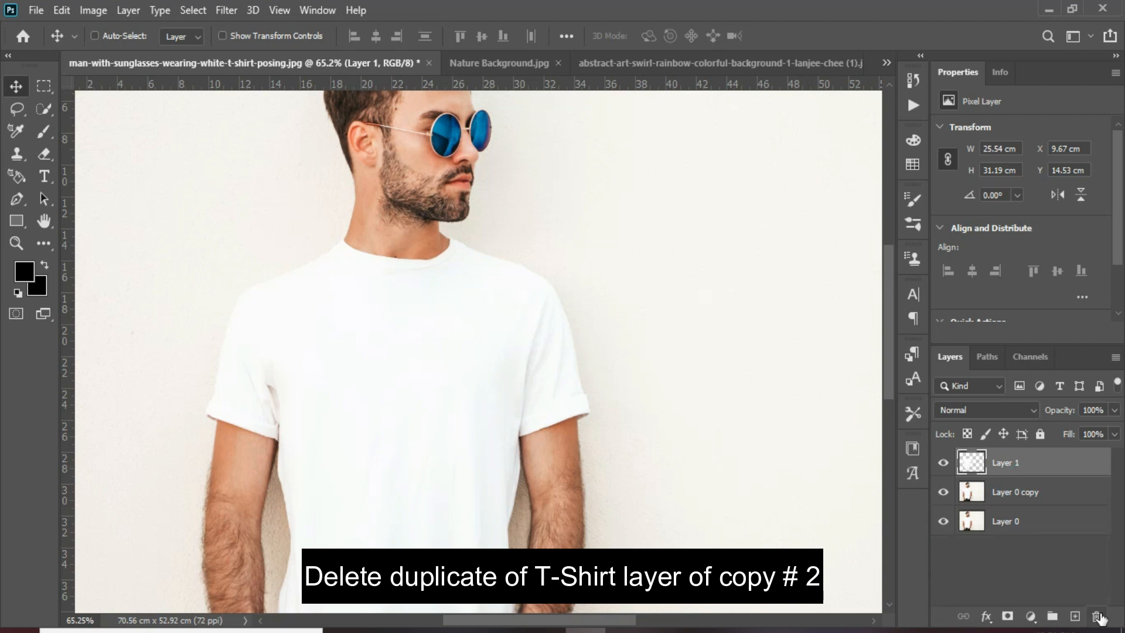
pyautogui.hotkey('ctrl', '0')
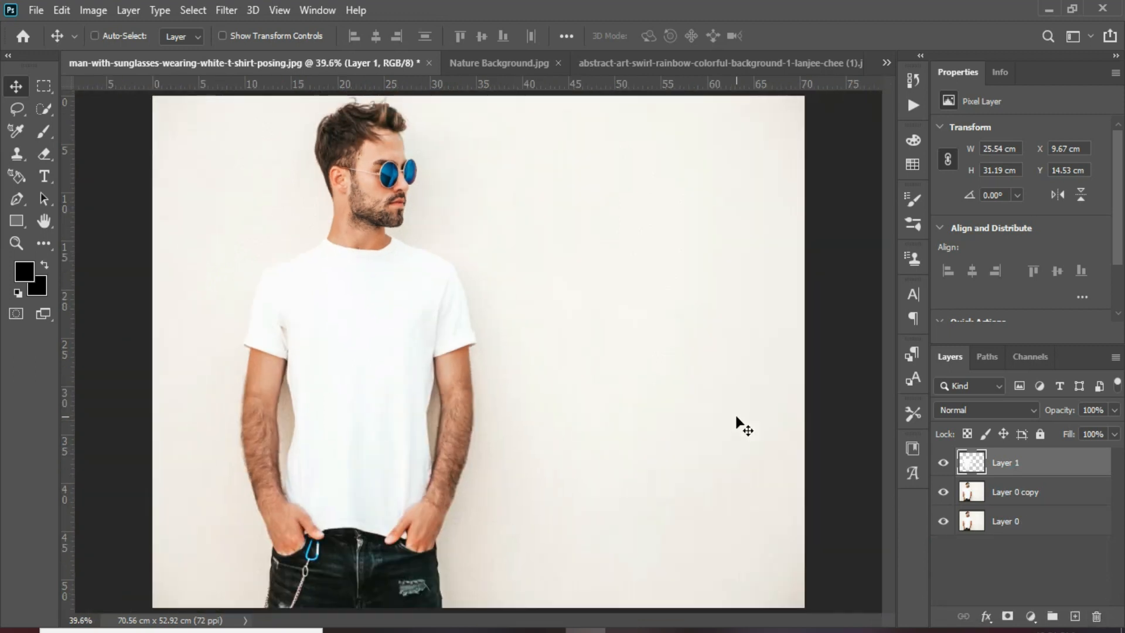
pyautogui.click(1025, 471)
pyautogui.hotkey('ctrl', 'j')
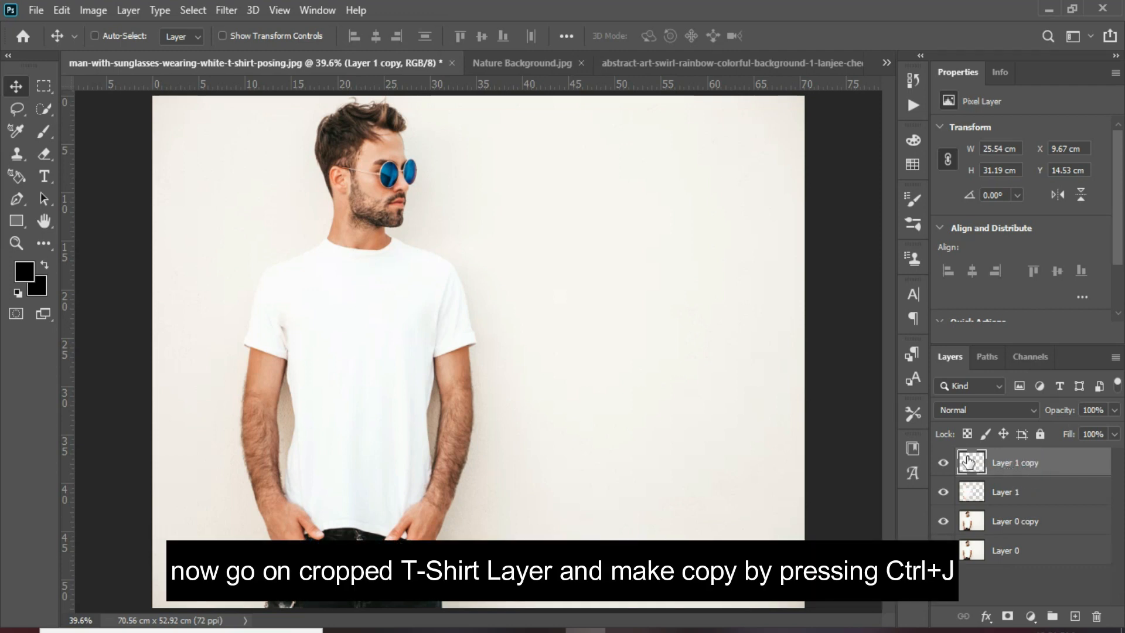
# Desaturate the duplicated T-shirt layer, Layer 1 copy.
pyautogui.click(1049, 465)
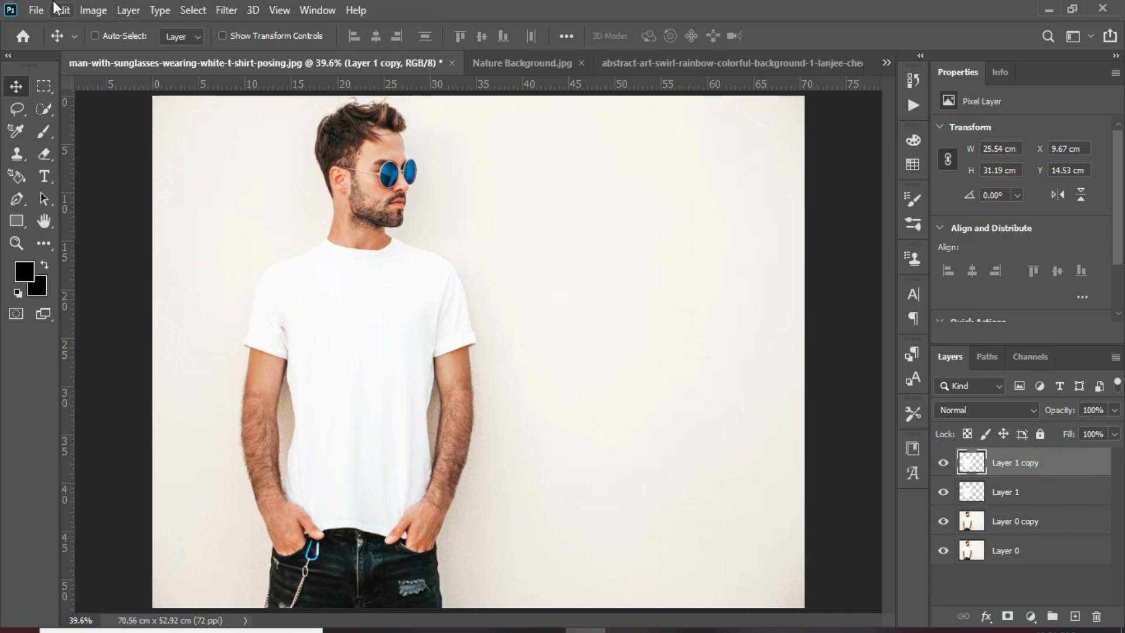
pyautogui.click(89, 12)
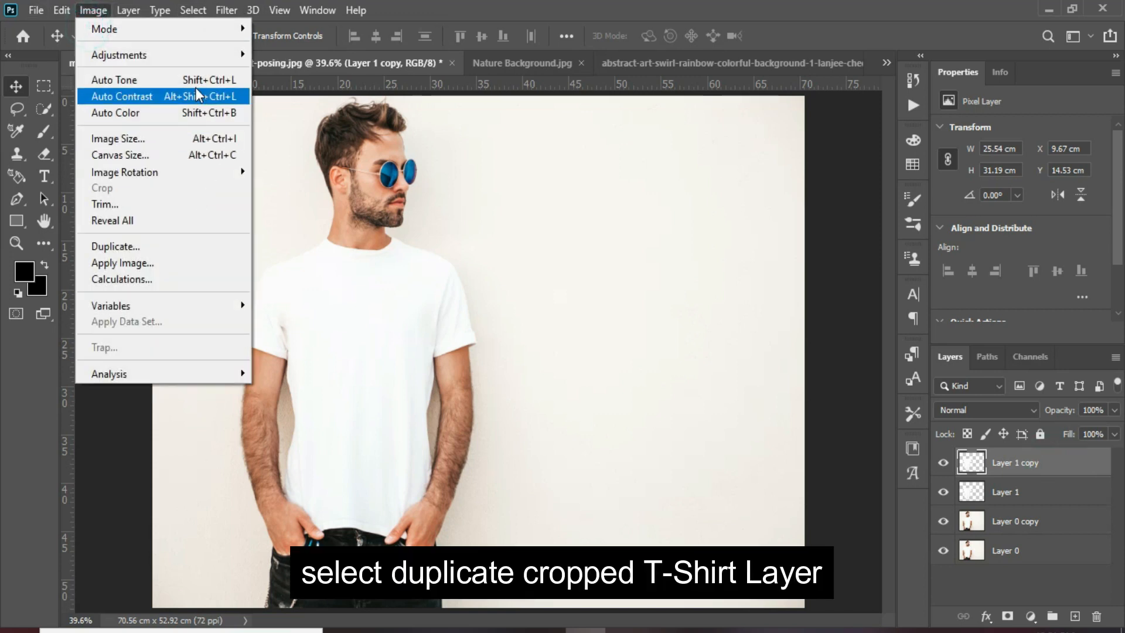
pyautogui.moveTo(219, 58)
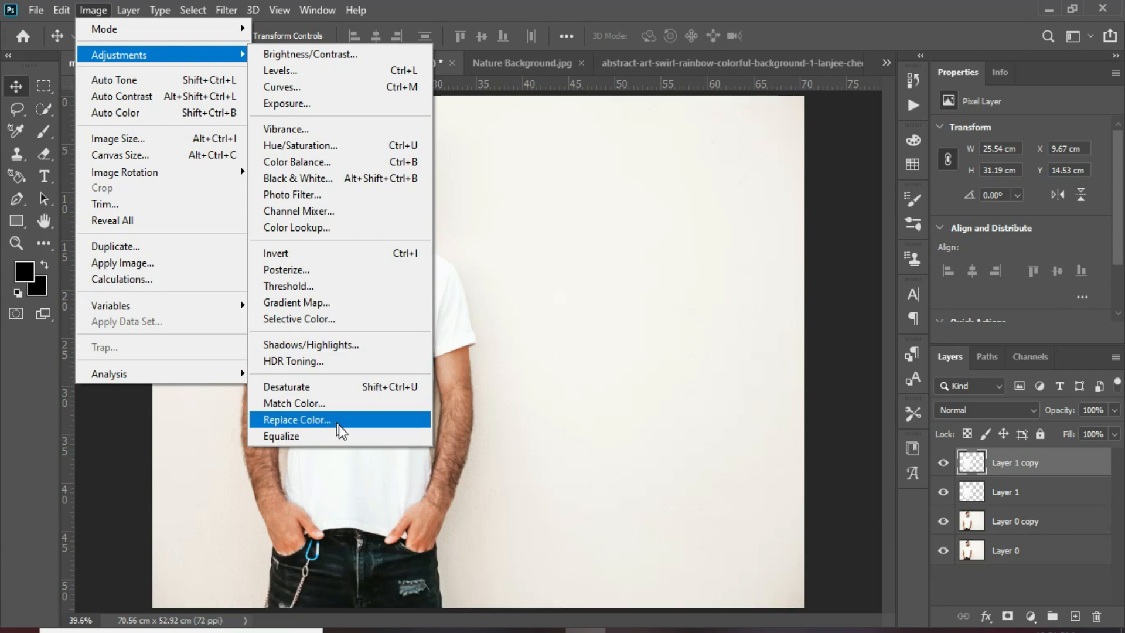
pyautogui.click(346, 389)
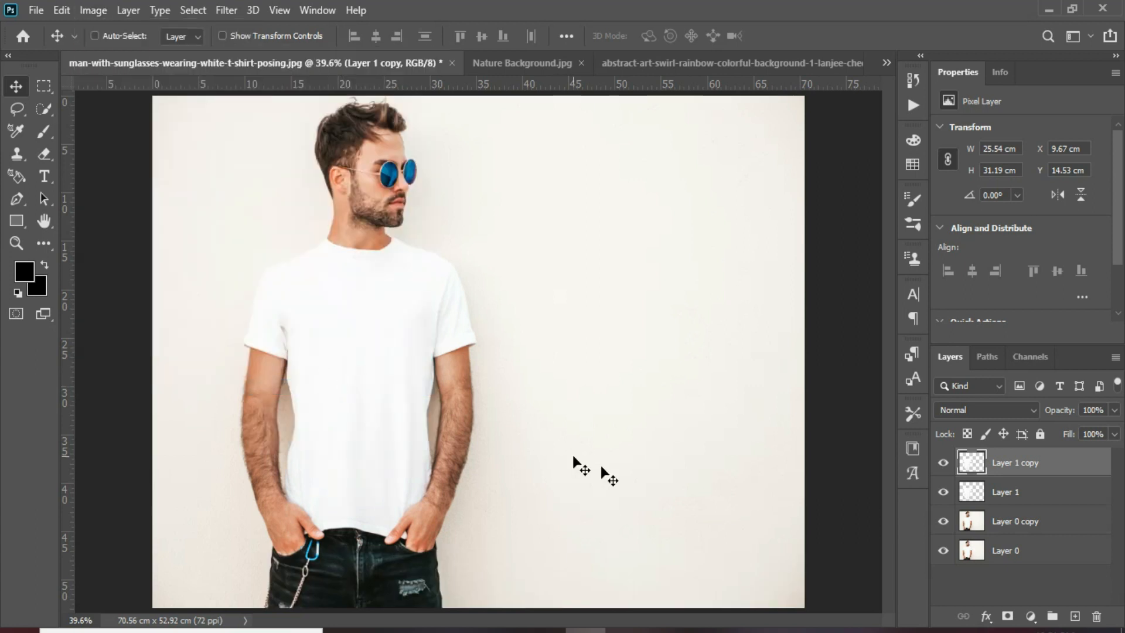
# Inspect the desaturated T-shirt on its own by temporarily hiding the three layers beneath it.
pyautogui.click(943, 492)
pyautogui.click(943, 521)
pyautogui.click(942, 550)
pyautogui.click(944, 550)
pyautogui.click(943, 522)
pyautogui.click(943, 492)
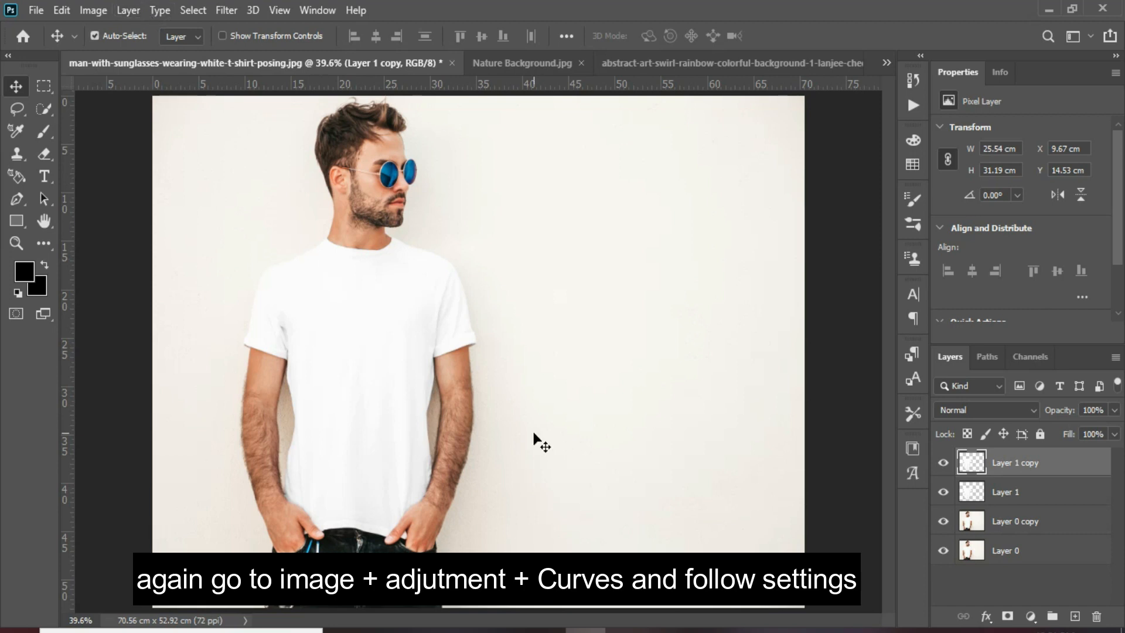
# Darken Layer 1 copy with Curves, bending the RGB curve down to about input 172 and output 88.
pyautogui.click(99, 12)
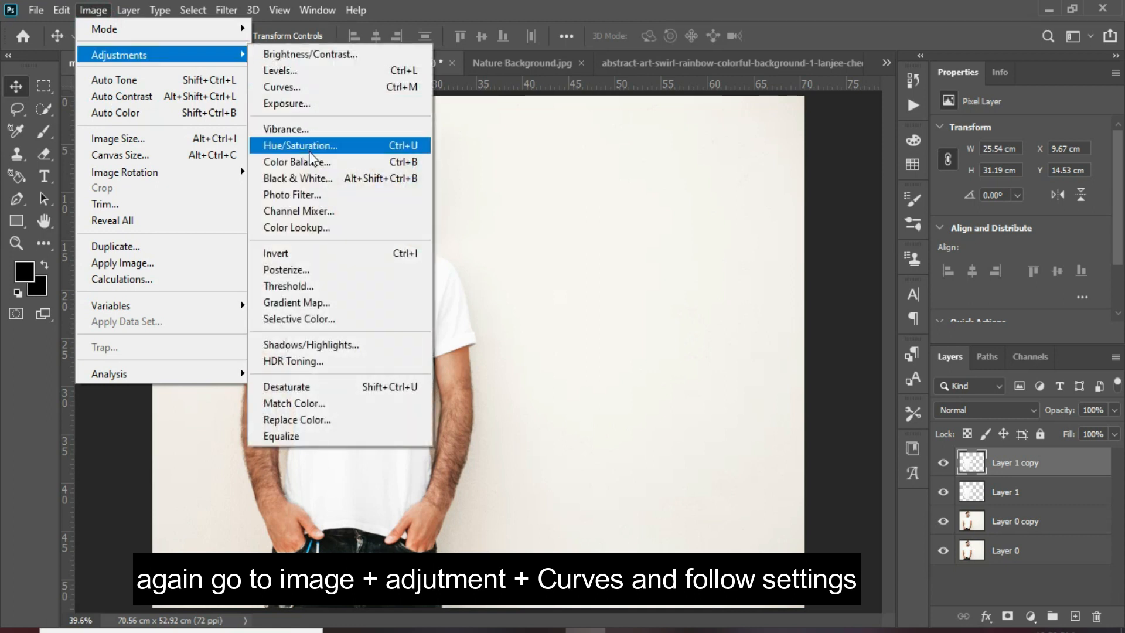
pyautogui.click(316, 87)
pyautogui.moveTo(558, 246); pyautogui.dragTo(590, 277)
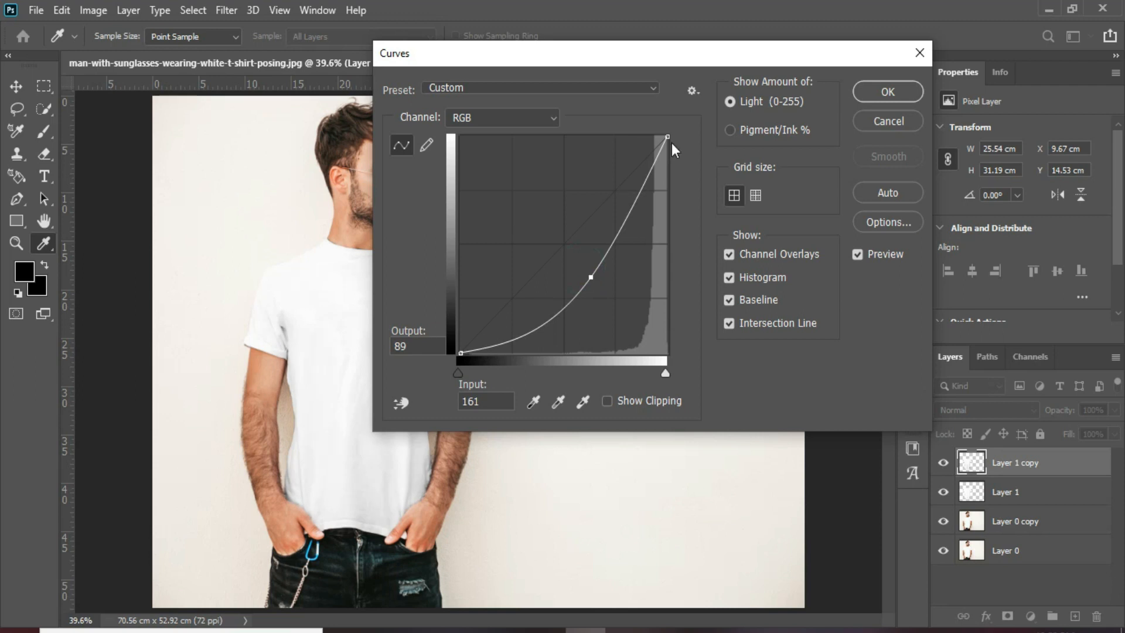
pyautogui.moveTo(667, 139)
pyautogui.mouseDown()
pyautogui.moveTo(648, 136)
pyautogui.moveTo(663, 148)
pyautogui.moveTo(667, 139)
pyautogui.mouseUp()
pyautogui.moveTo(593, 277); pyautogui.dragTo(600, 282)
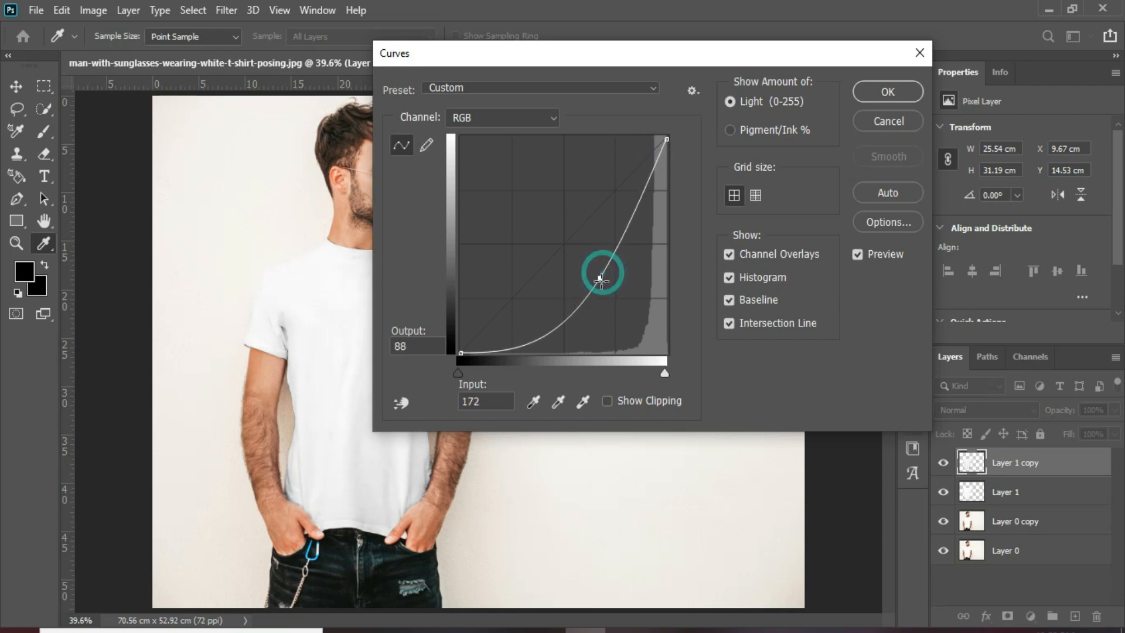
pyautogui.click(885, 94)
# Hide Layer 1, Layer 0 copy and Layer 0 so only the adjusted T-shirt copy shows.
pyautogui.click(943, 492)
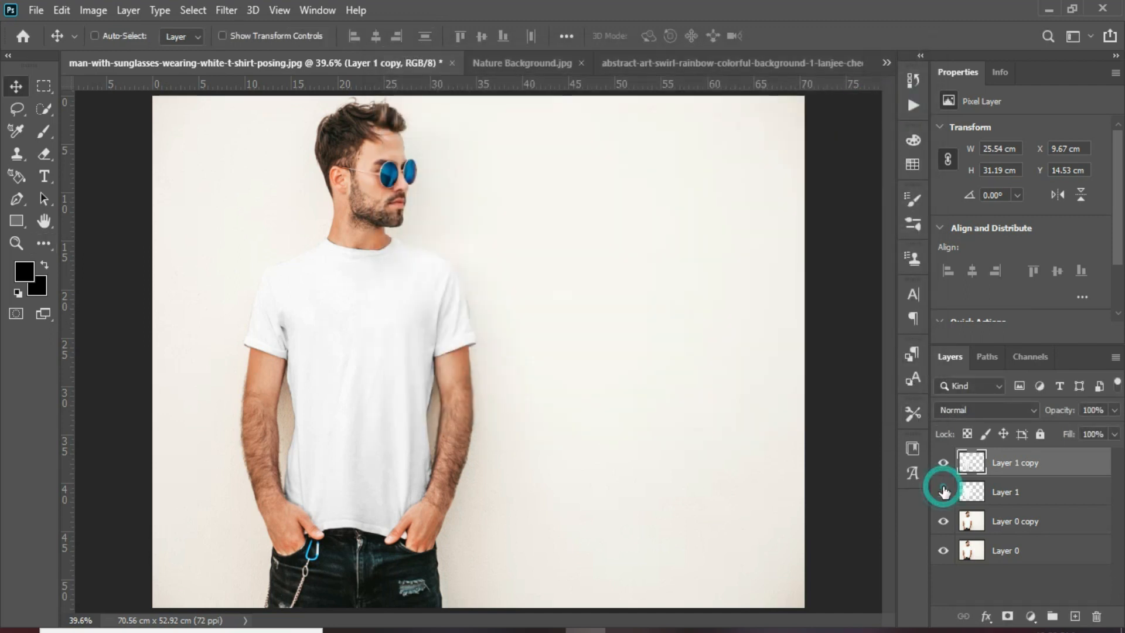
pyautogui.click(943, 521)
pyautogui.click(944, 551)
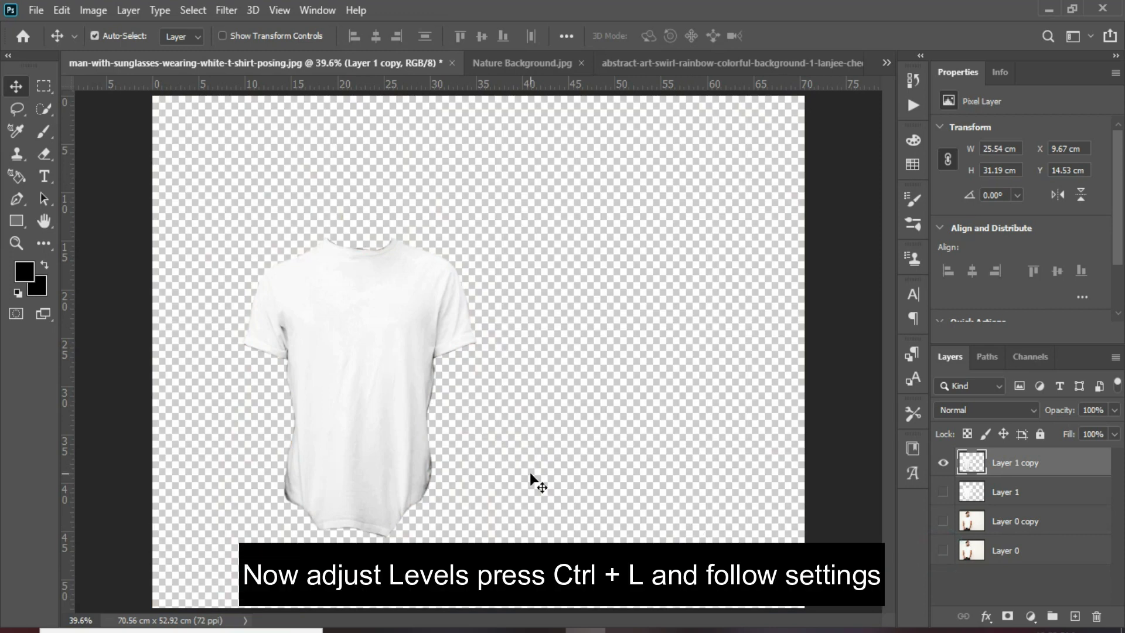
# Apply Levels to Layer 1 copy with input levels 114, 0.82 and 255 and a maximum output level of 222.
pyautogui.hotkey('ctrl', 'l')
pyautogui.moveTo(688, 239); pyautogui.dragTo(828, 239)
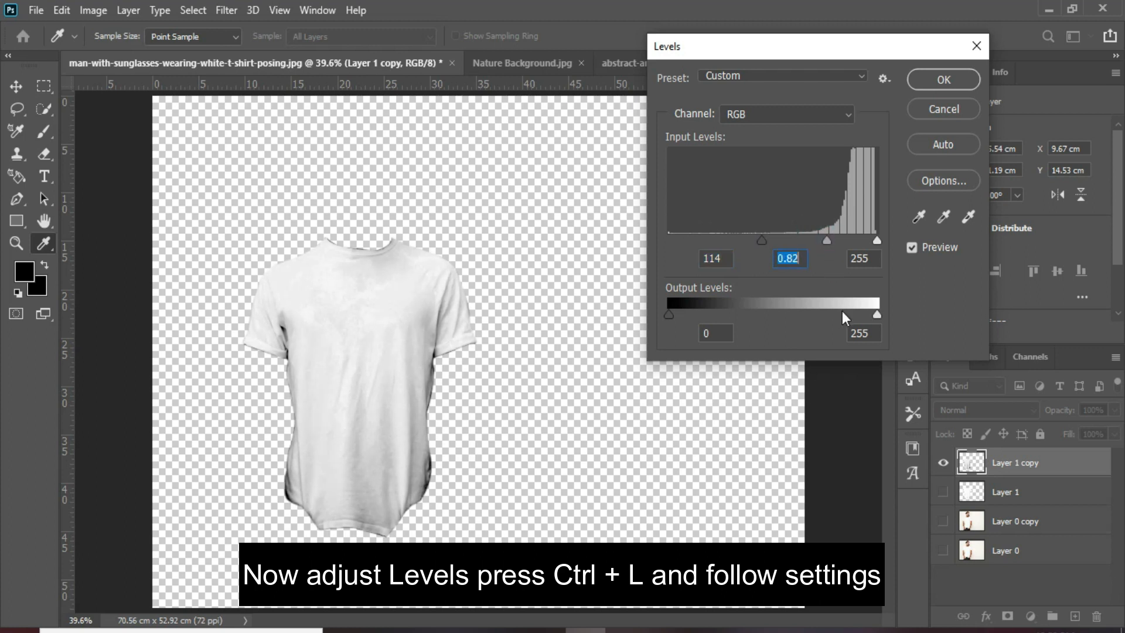
pyautogui.moveTo(873, 315); pyautogui.dragTo(844, 314)
pyautogui.click(850, 312)
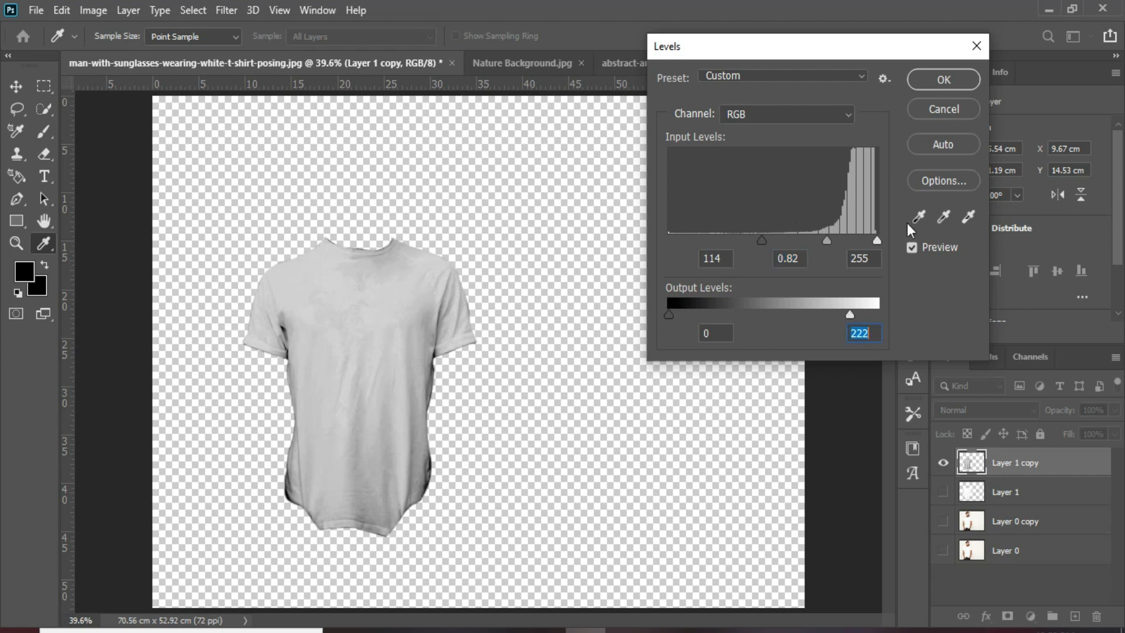
pyautogui.click(945, 80)
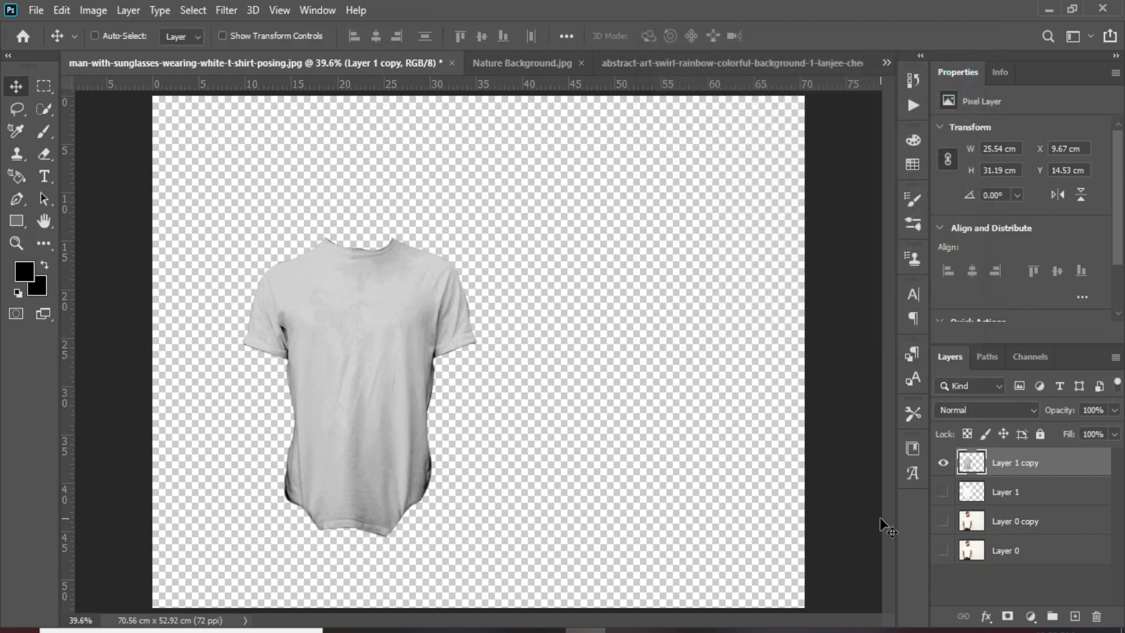
# Show the hidden layers again and select the first T-shirt cut-out, Layer 1.
pyautogui.click(943, 521)
pyautogui.click(943, 550)
pyautogui.click(1016, 495)
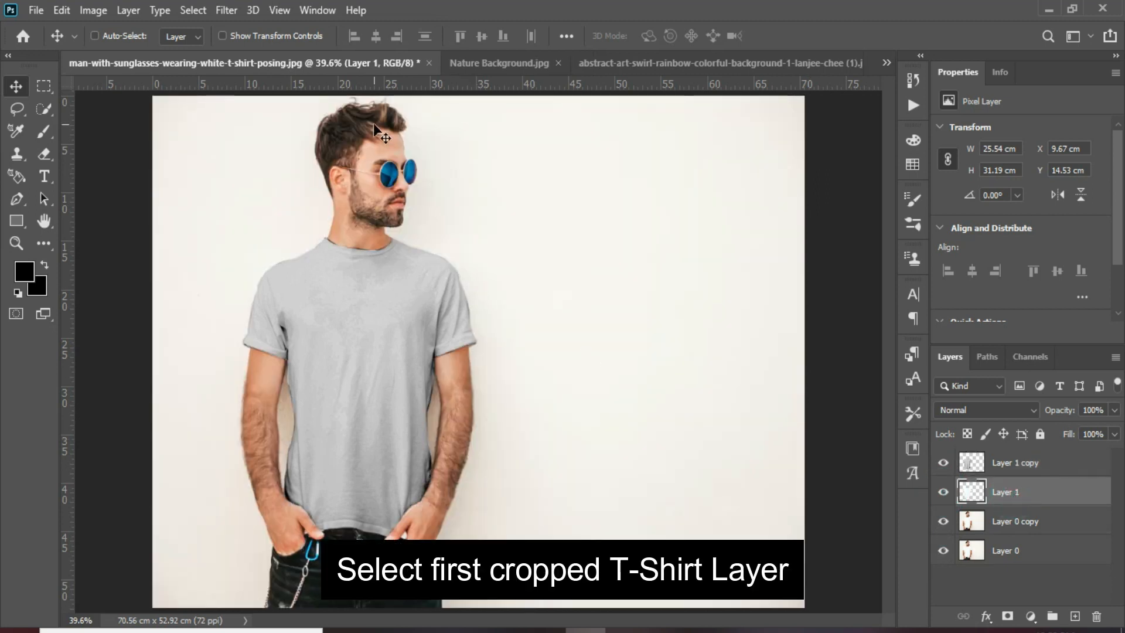
# Copy the Nature Background.jpg image into the T-shirt photo document as a new layer directly above Layer 1.
pyautogui.click(501, 65)
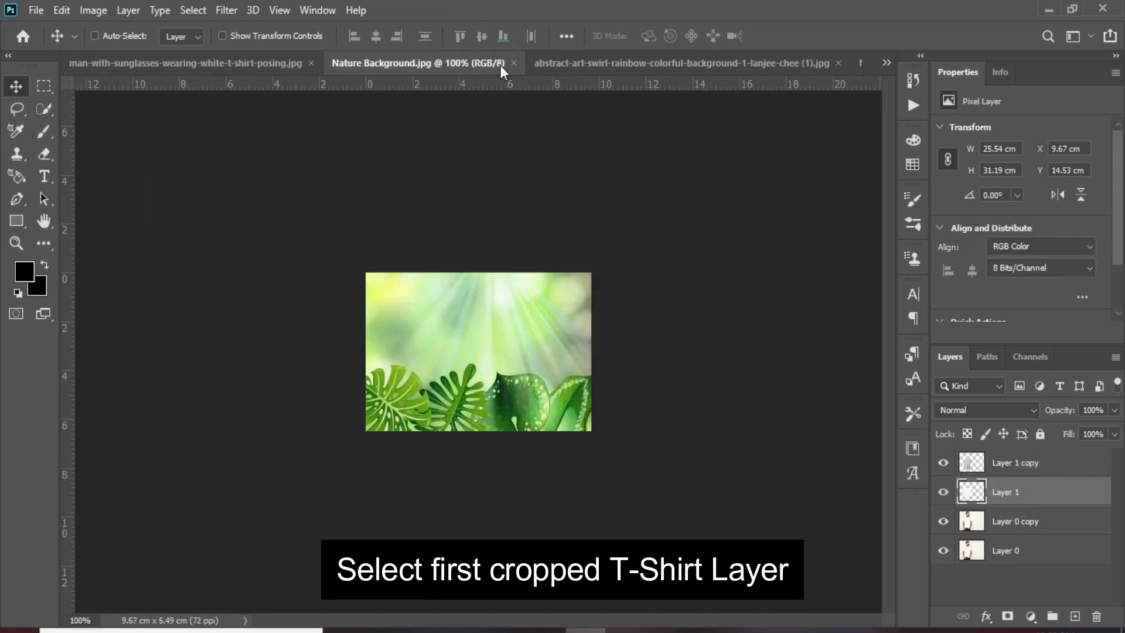
pyautogui.moveTo(487, 336); pyautogui.dragTo(280, 65)
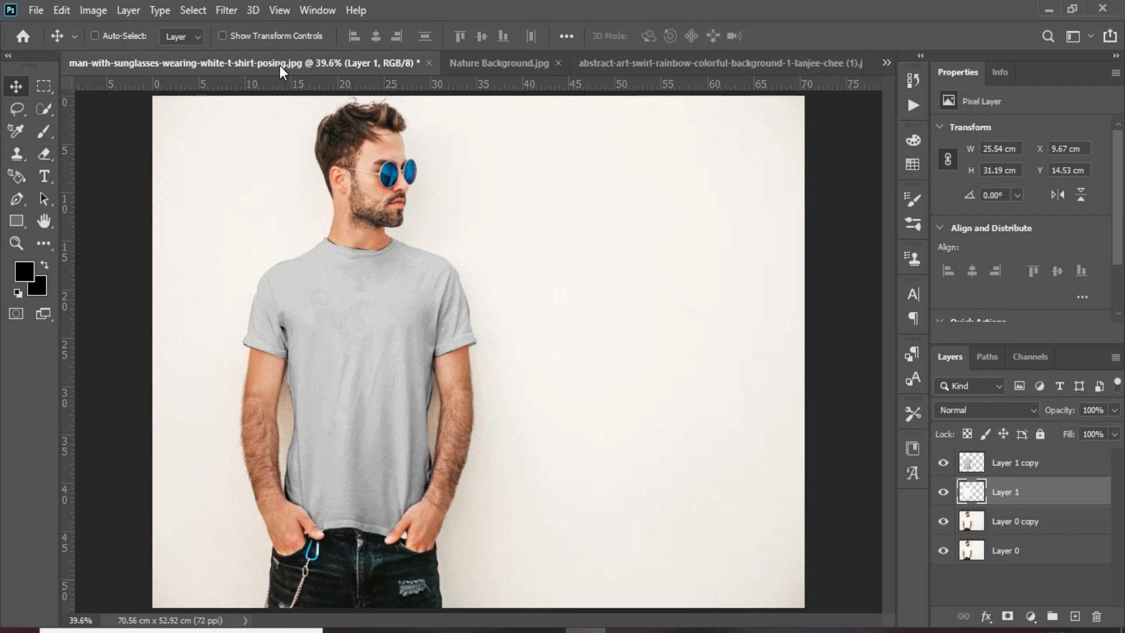
pyautogui.click(489, 63)
pyautogui.moveTo(457, 356); pyautogui.dragTo(721, 443)
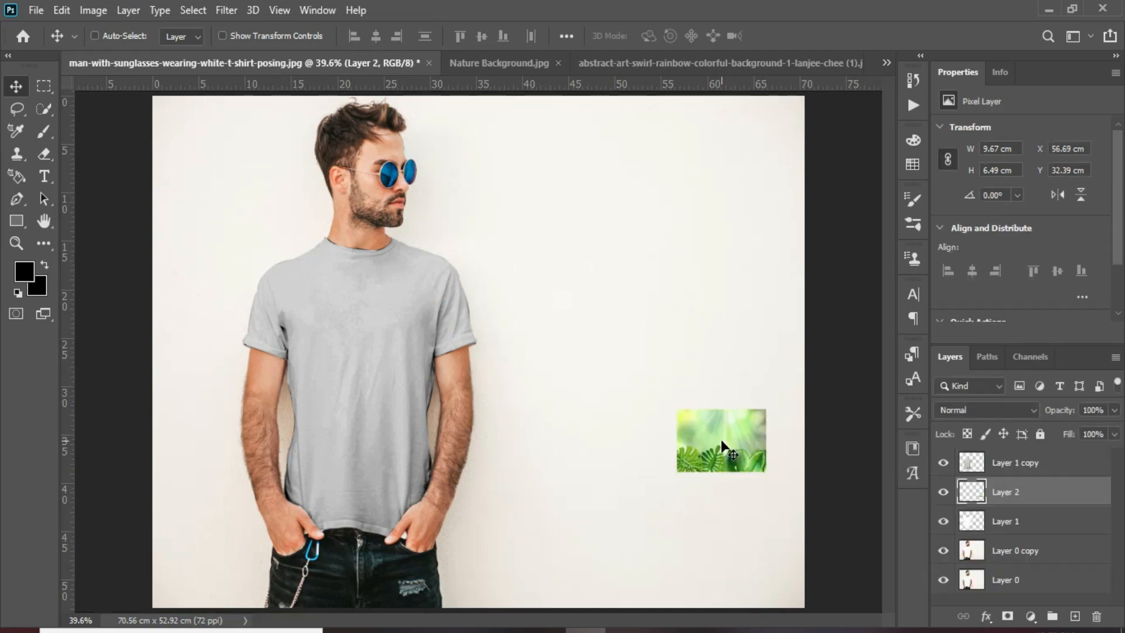
# Move the nature image onto the man's shoulder beside the collar and hide Layer 1 copy.
pyautogui.click(942, 497)
pyautogui.click(941, 497)
pyautogui.moveTo(670, 461); pyautogui.dragTo(301, 255)
pyautogui.click(944, 463)
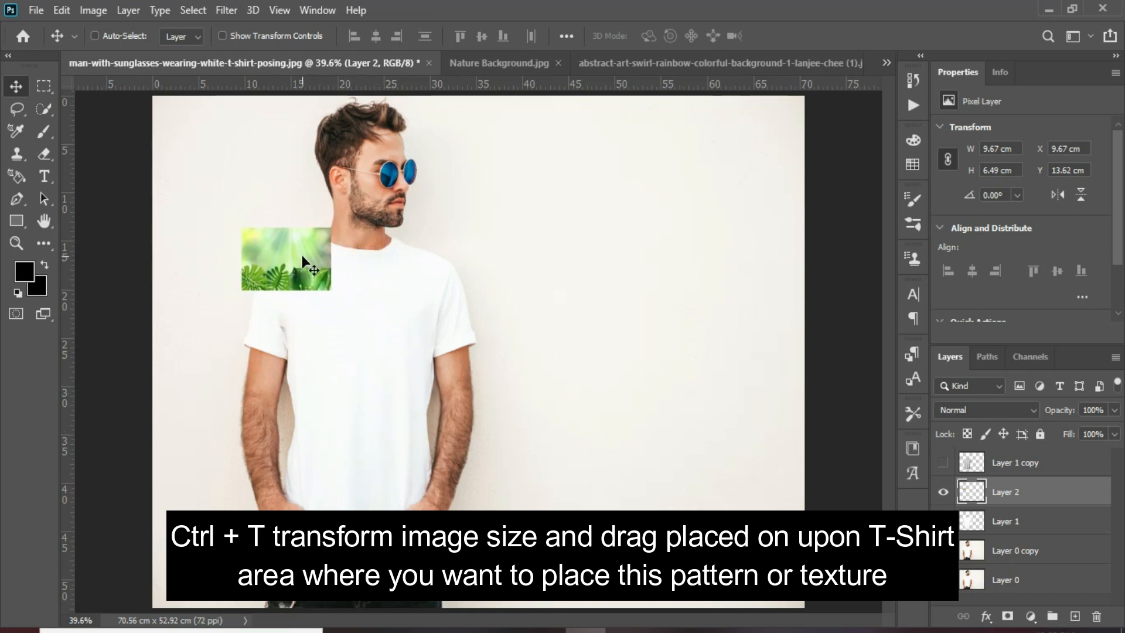
# Transform the nature image on Layer 2 to about 43.5 by 31.2 cm and position it over the whole T-shirt.
pyautogui.hotkey('ctrl', 't')
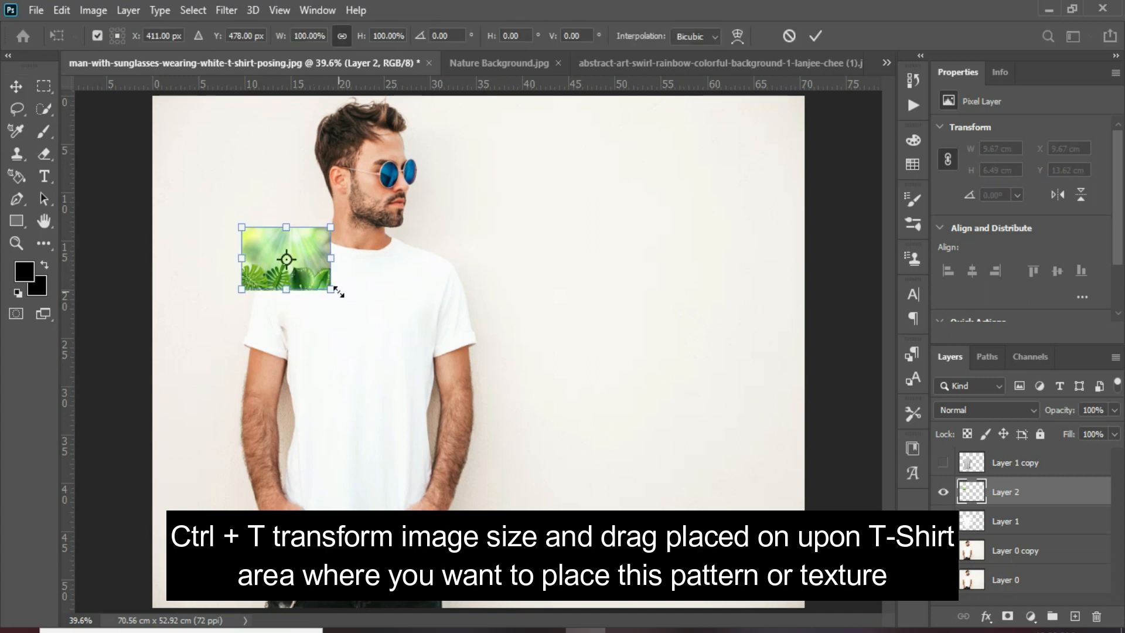
pyautogui.moveTo(331, 289); pyautogui.dragTo(658, 538)
pyautogui.moveTo(526, 468); pyautogui.dragTo(457, 474)
pyautogui.moveTo(592, 237); pyautogui.dragTo(520, 267)
pyautogui.moveTo(465, 330); pyautogui.dragTo(469, 300)
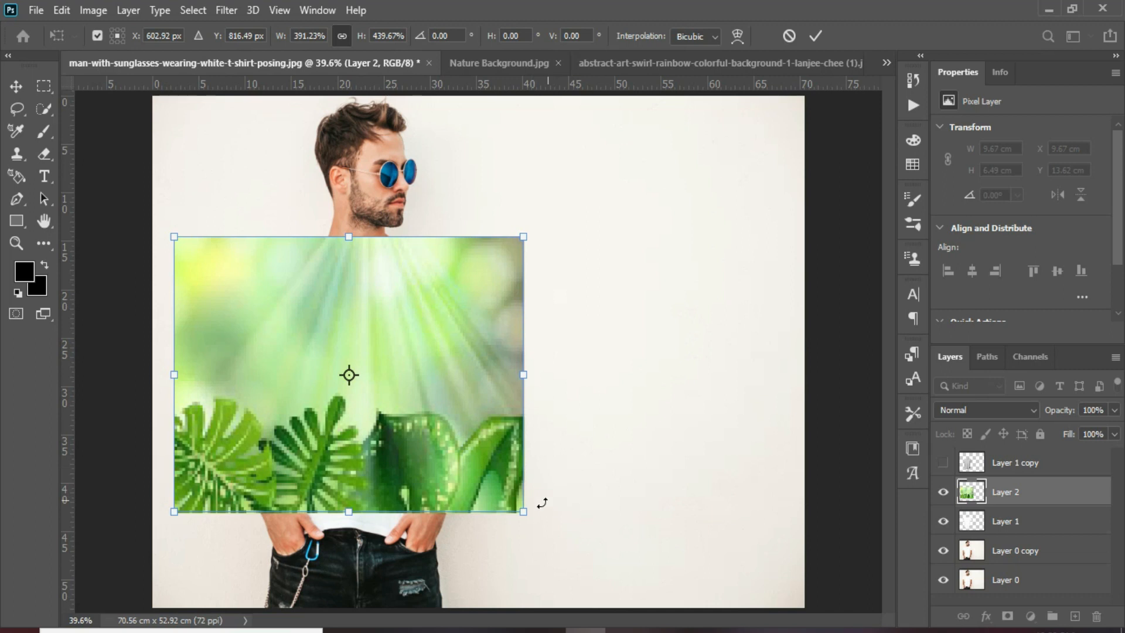
pyautogui.moveTo(525, 513); pyautogui.dragTo(577, 538)
pyautogui.moveTo(459, 473); pyautogui.dragTo(443, 478)
pyautogui.press('Return')
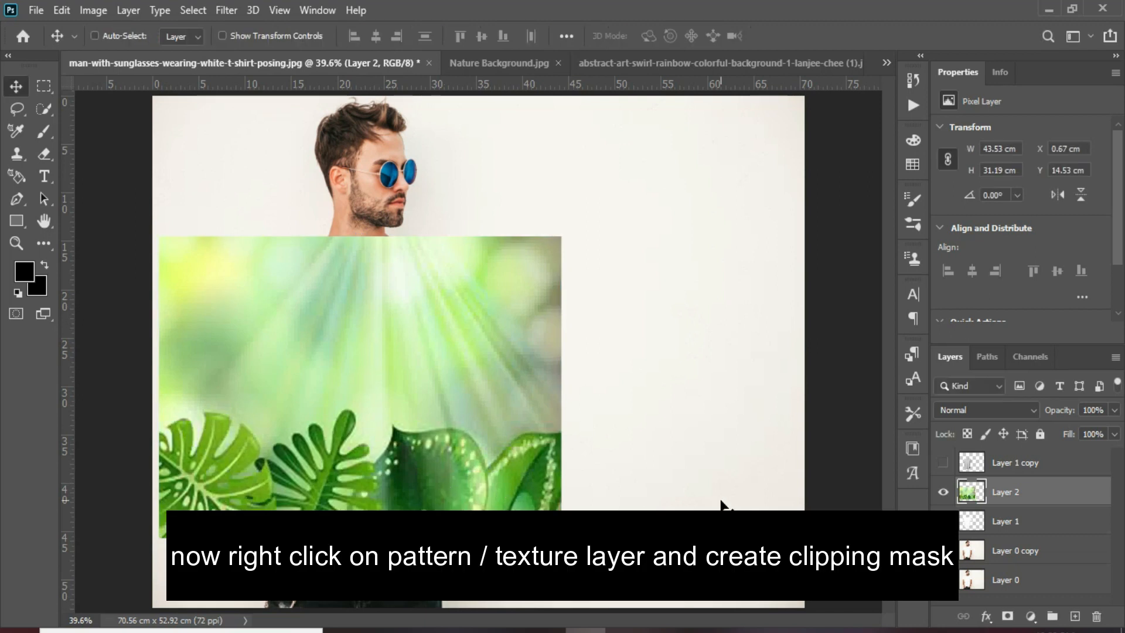
# Clip the nature image on Layer 2 to the T-shirt cut-out on Layer 1 and show Layer 1 copy again.
pyautogui.keyDown('alt'); pyautogui.click(1010, 504); pyautogui.keyUp('alt')
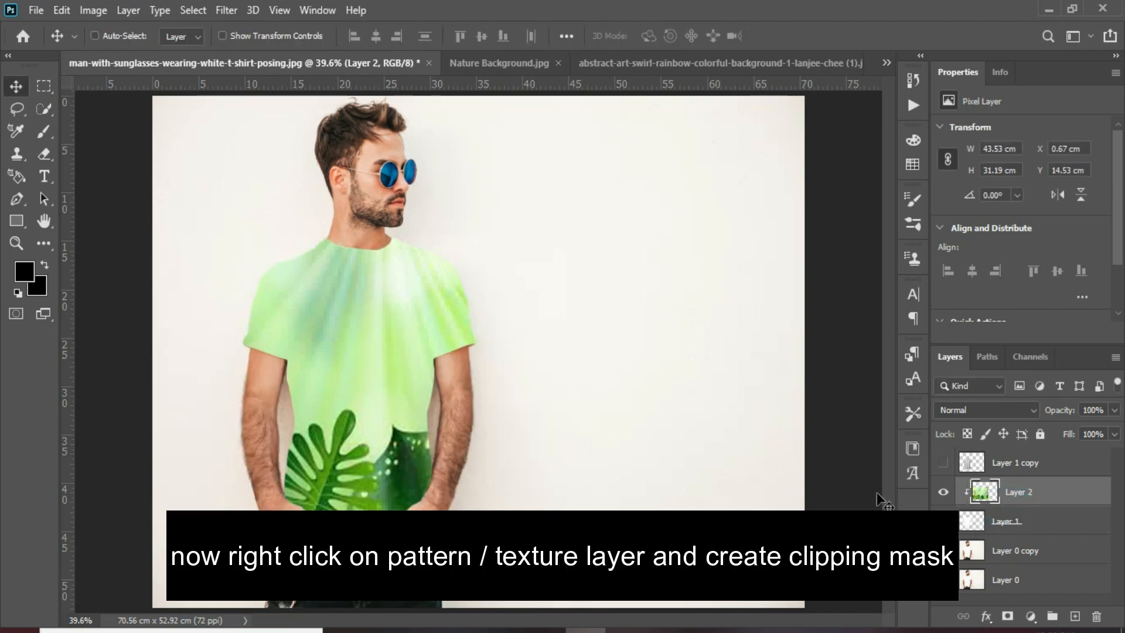
pyautogui.click(945, 463)
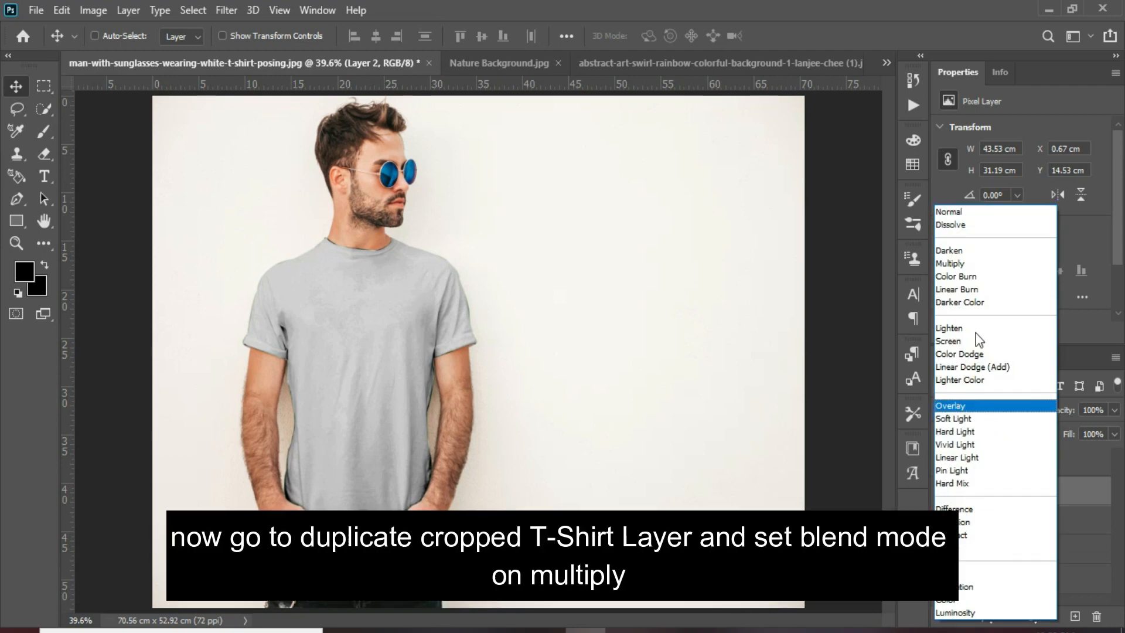
# Set the blend mode of the grey T-shirt layer, Layer 1 copy, to Multiply, leaving Layer 2 at its original blend mode.
pyautogui.click(968, 263)
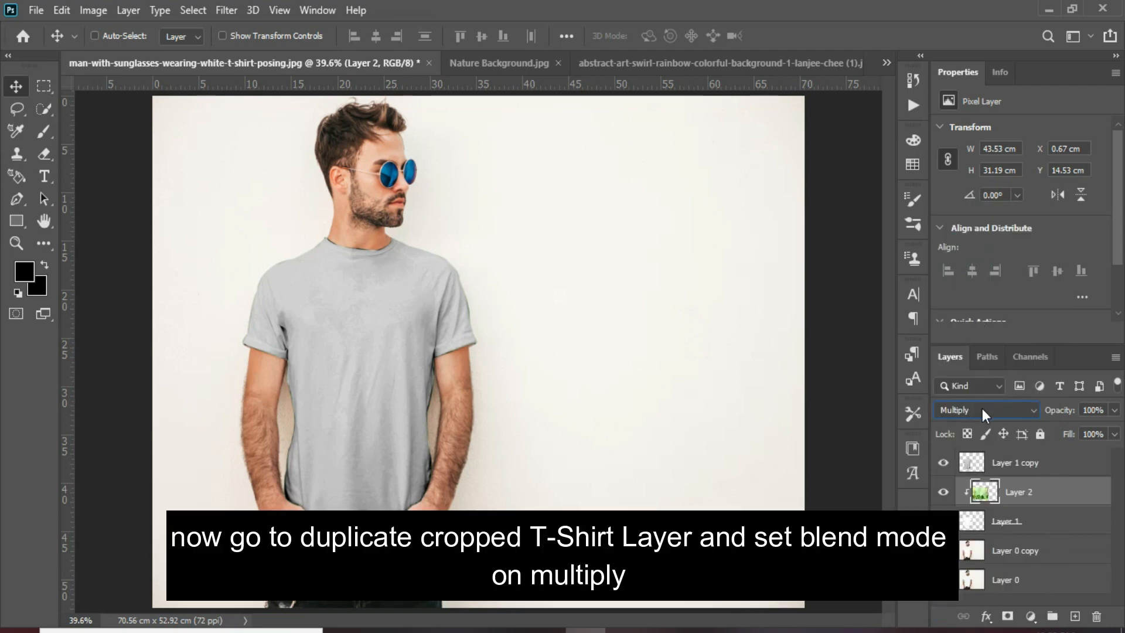
pyautogui.hotkey('ctrl', 'z')
pyautogui.click(1001, 464)
pyautogui.click(986, 410)
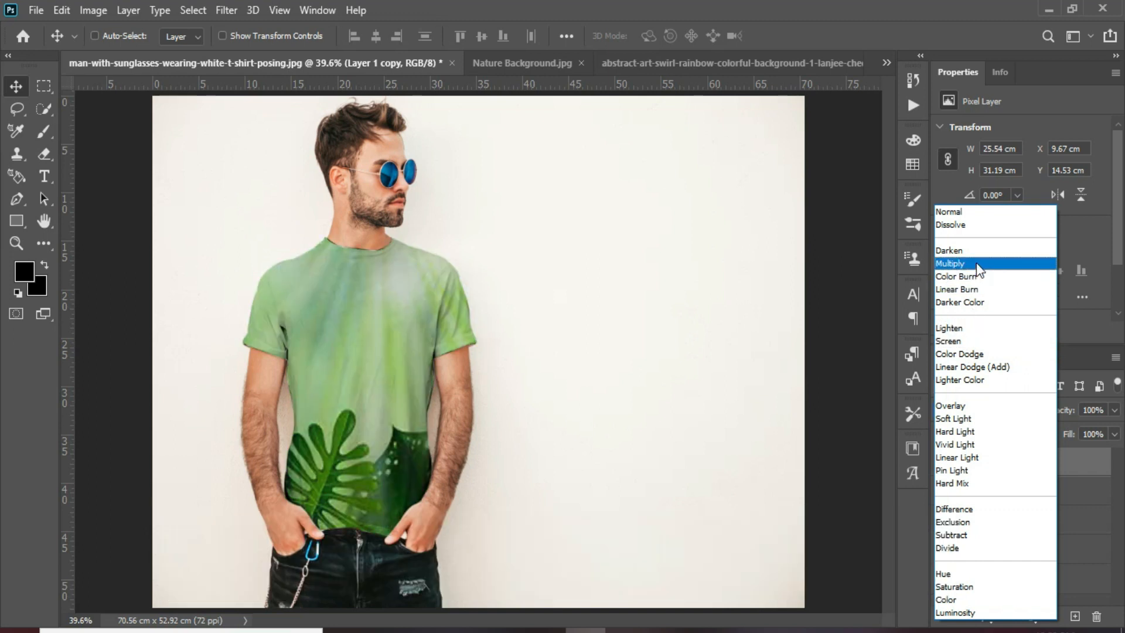
pyautogui.click(977, 262)
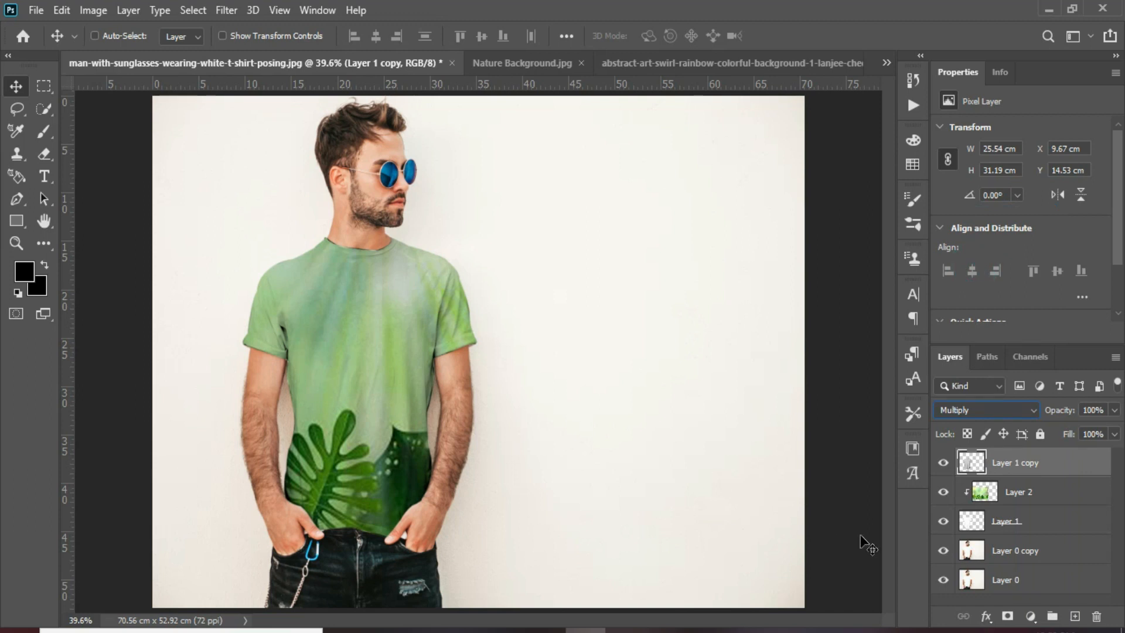